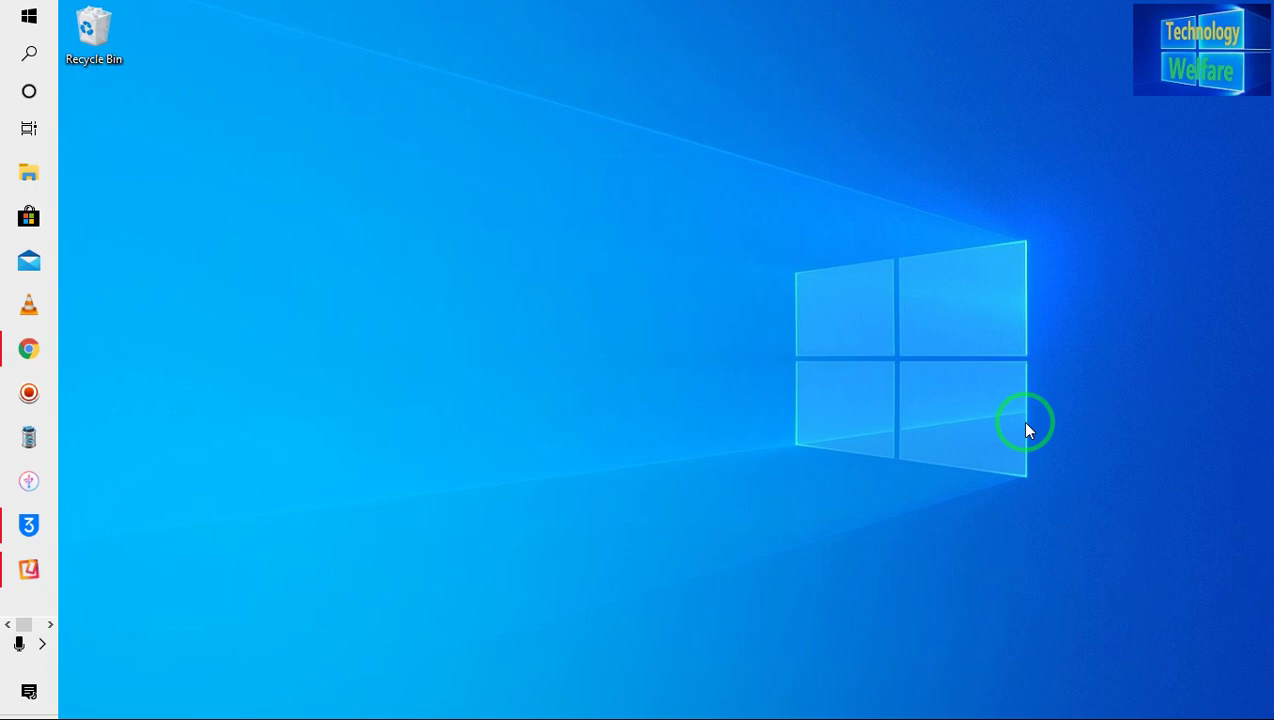
Launch 3uTools to show the iPhone 6's info: 93% battery life, 886 charge cycles.
click(30, 527)
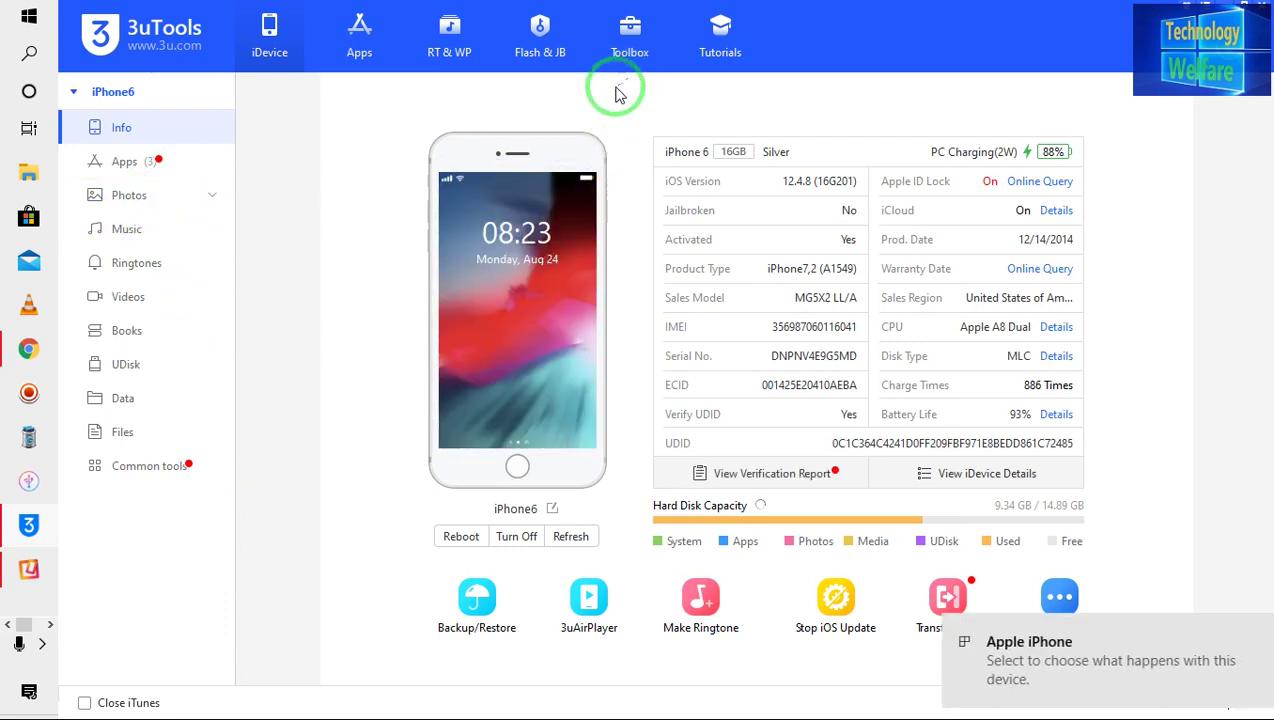
Run the Genuine Accessories data-cable test on the iPhone 6's Lightning cable from Toolbox.
click(628, 55)
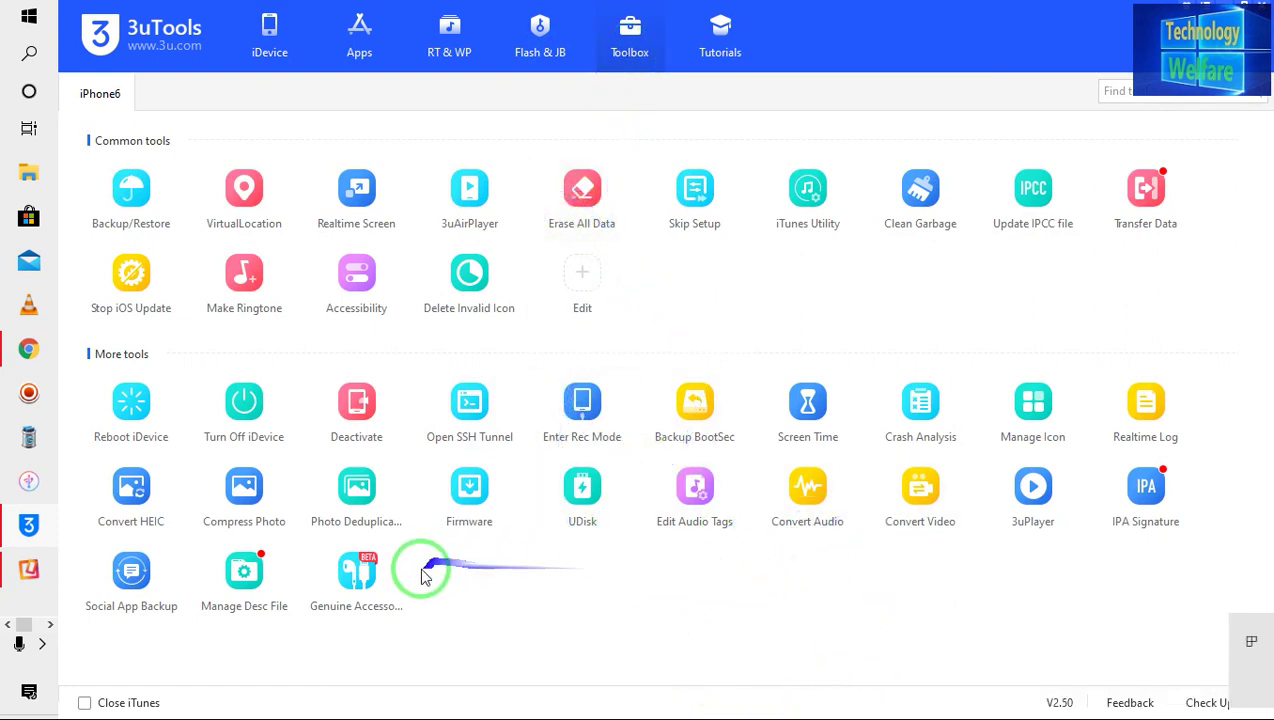
click(390, 583)
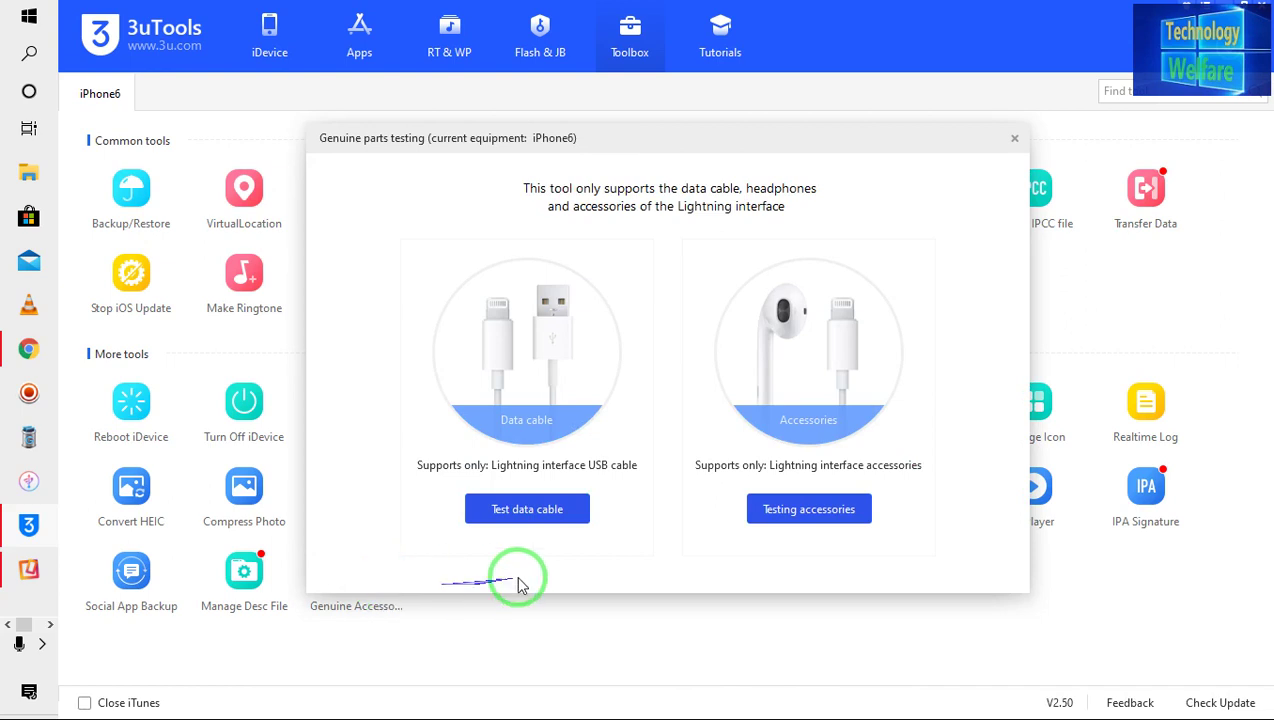
click(517, 524)
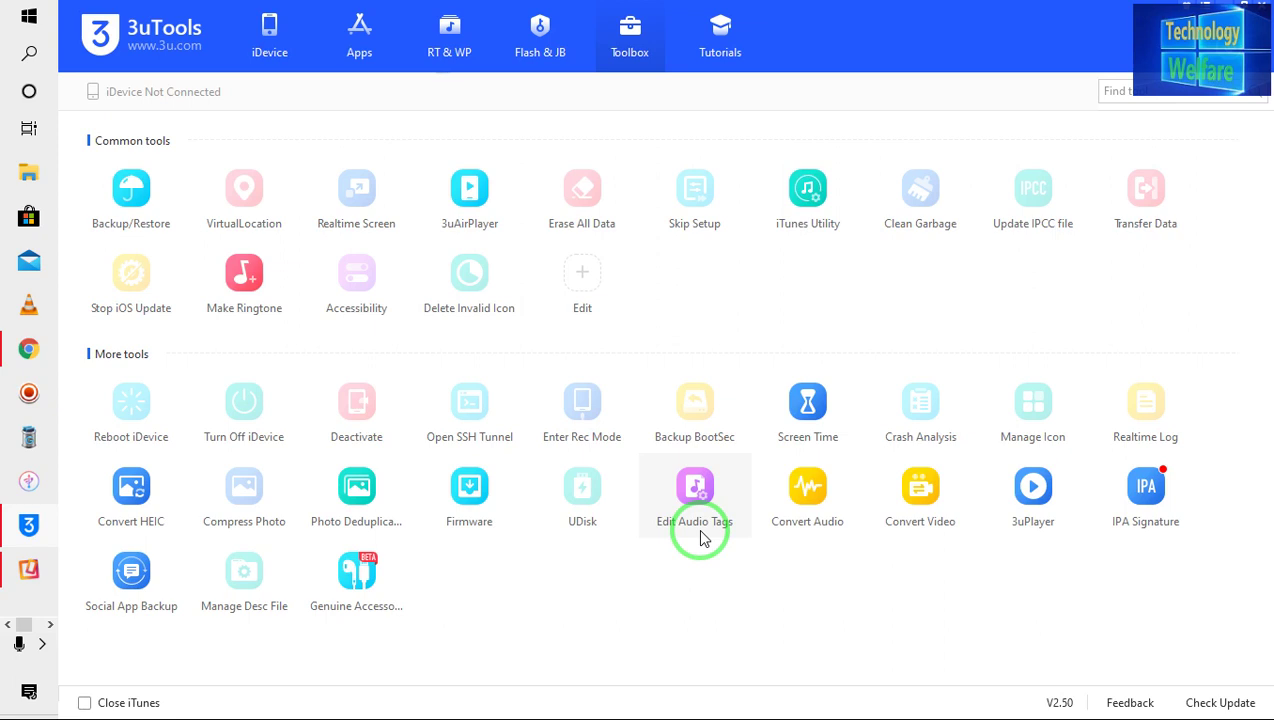
Raise the screen brightness while the iPhone 7 connects and appears in Toolbox.
key(XF86MonBrightnessUp)
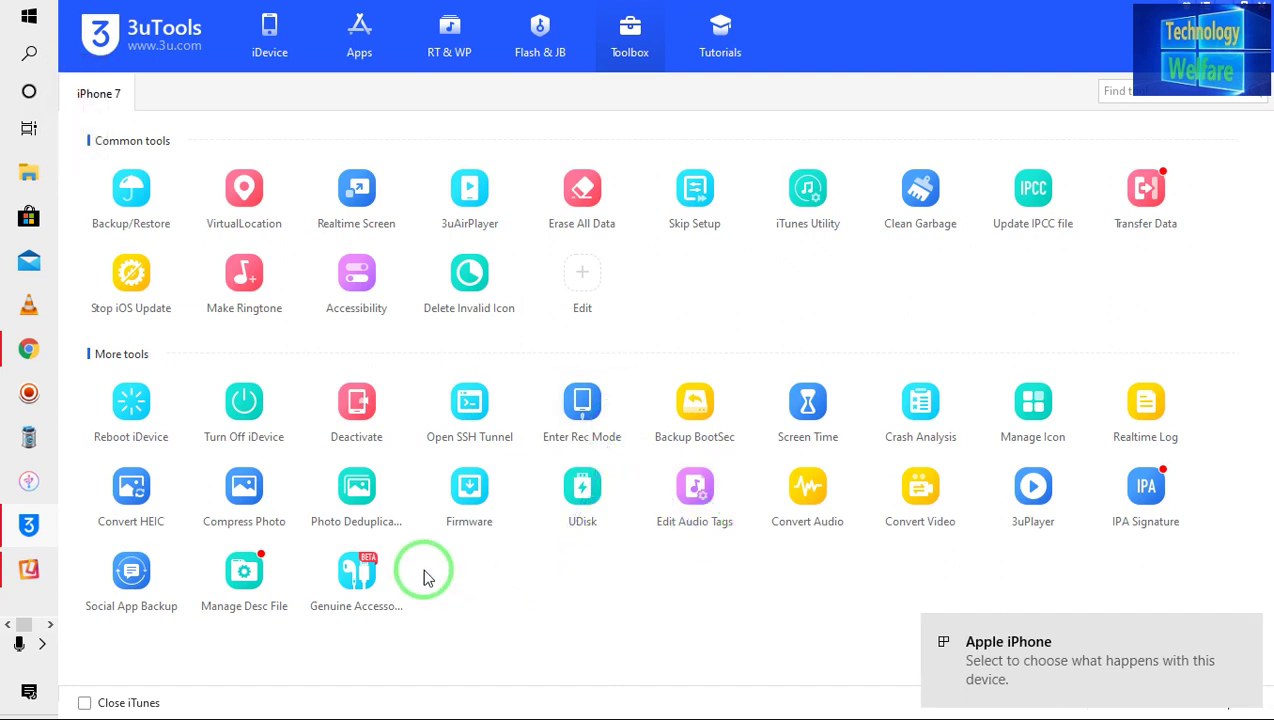
Run the Genuine Accessories data-cable test on the iPhone 7's Lightning cable, then retry it.
click(350, 578)
click(545, 512)
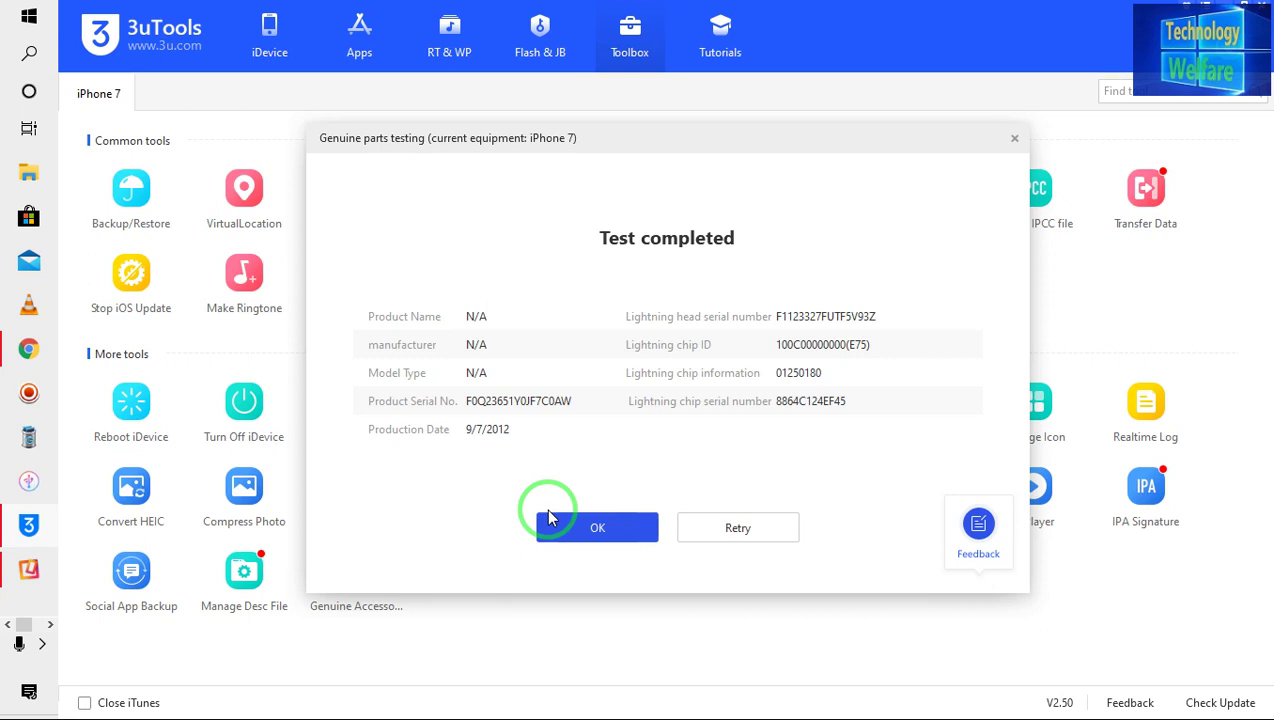
click(733, 532)
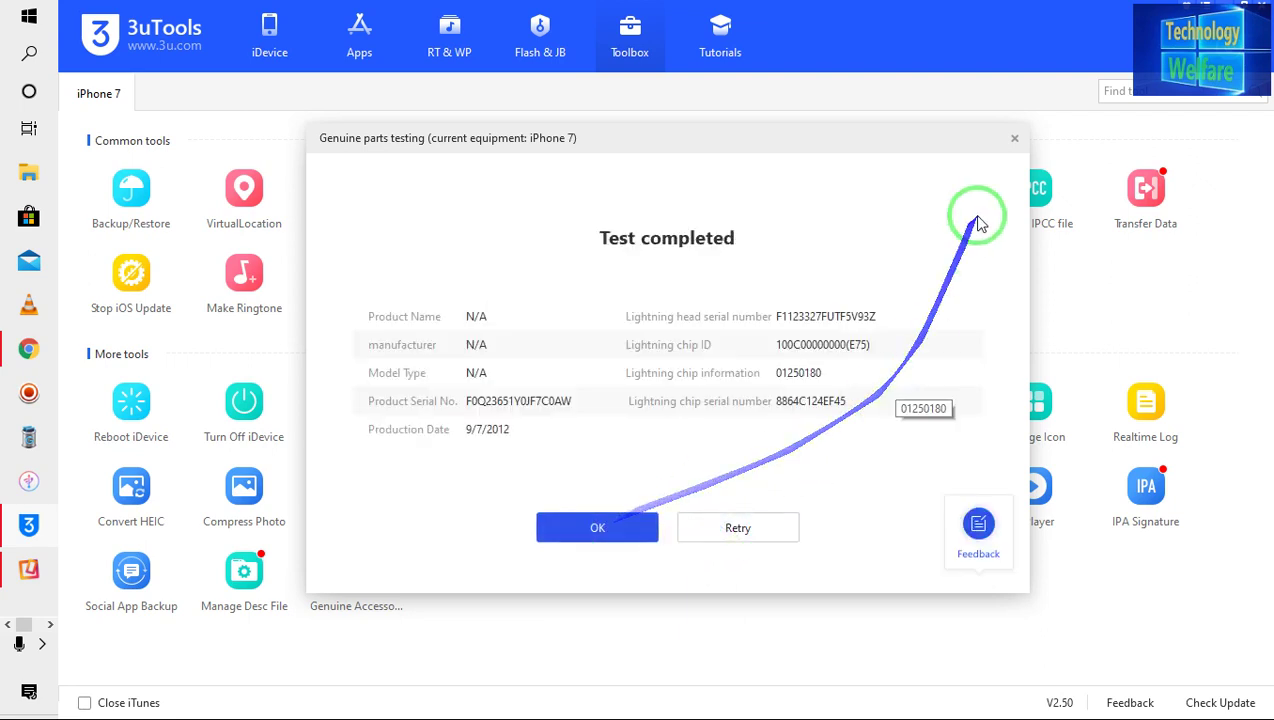
Close the old results and start the iPhone 7's Lightning accessories test, bringing up the Wi-Fi prompt.
click(1013, 137)
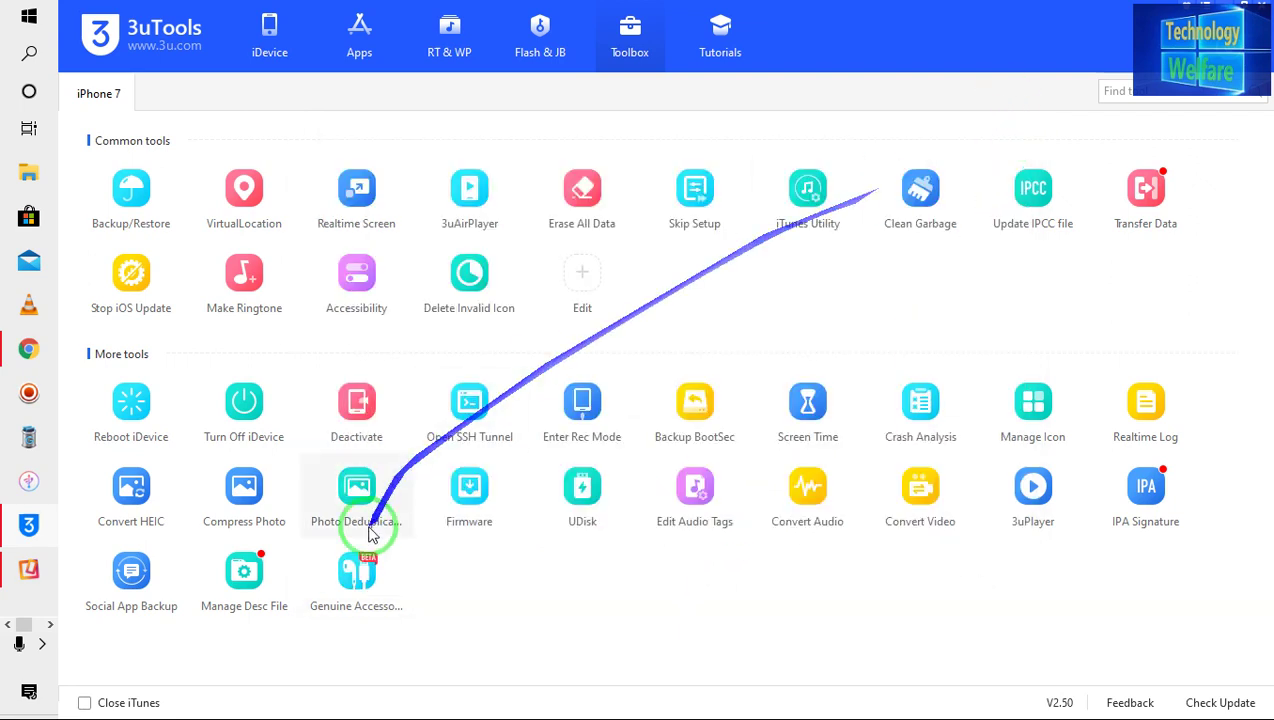
click(362, 576)
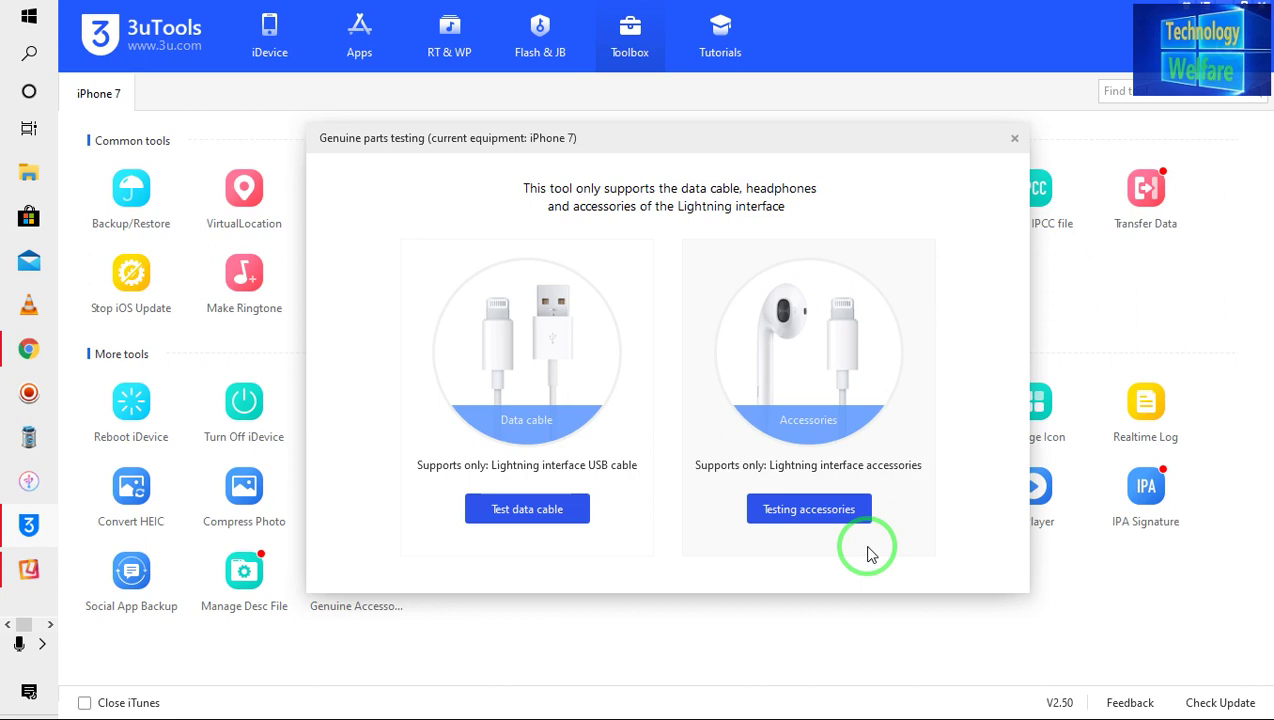
click(814, 511)
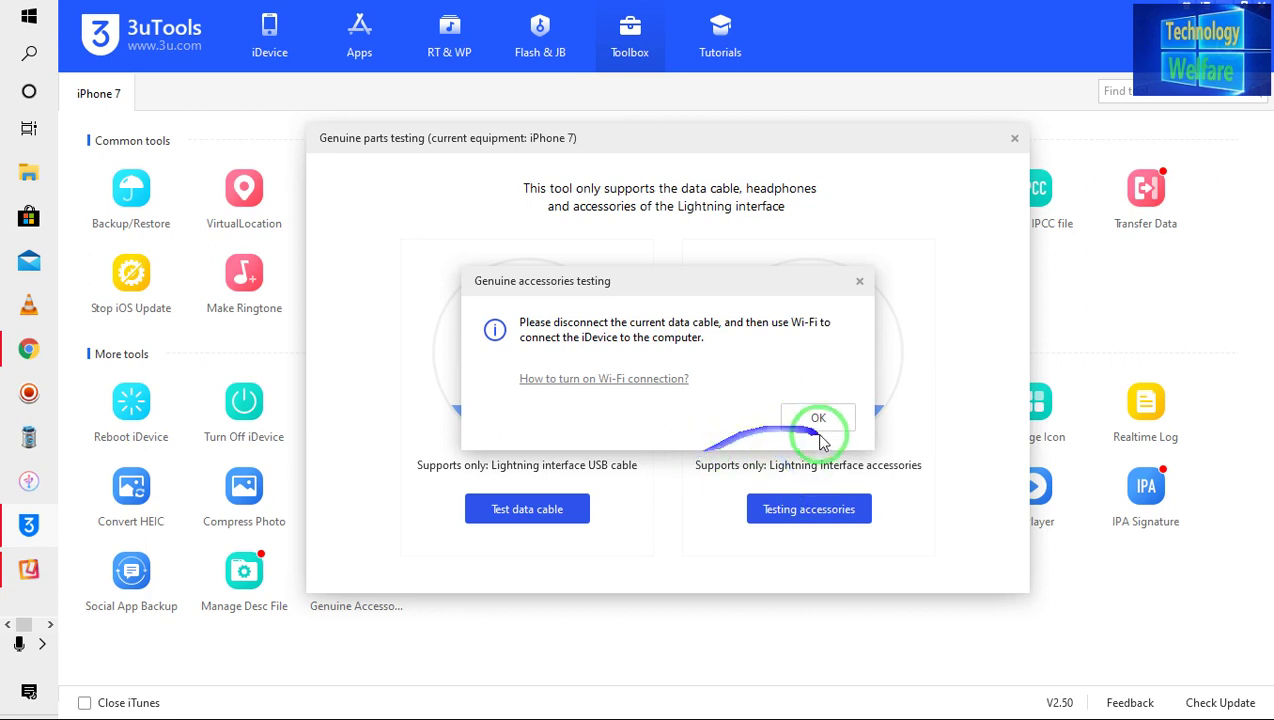